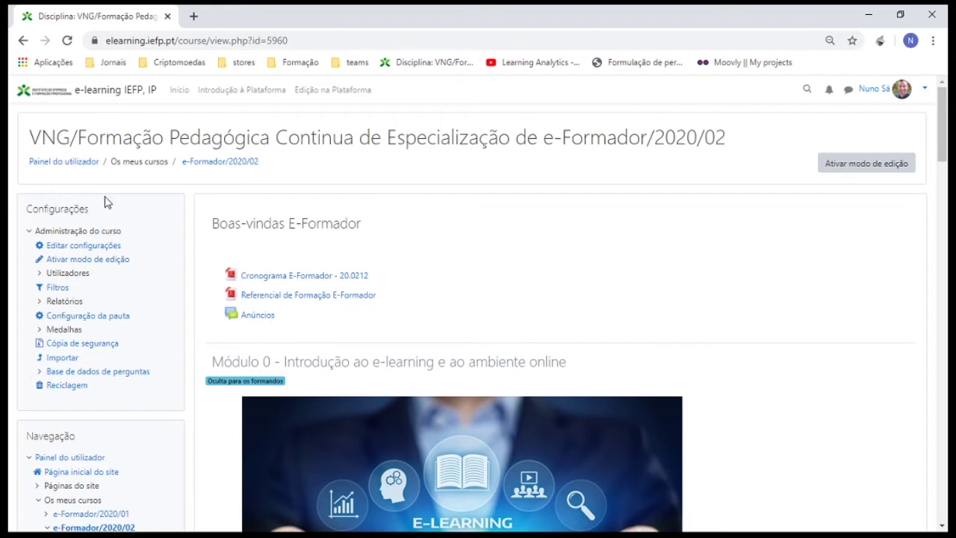
# Delete the Internet category from the course's question bank, moving its question into the default e-Formador/2020/02 category
pyautogui.click(113, 373)
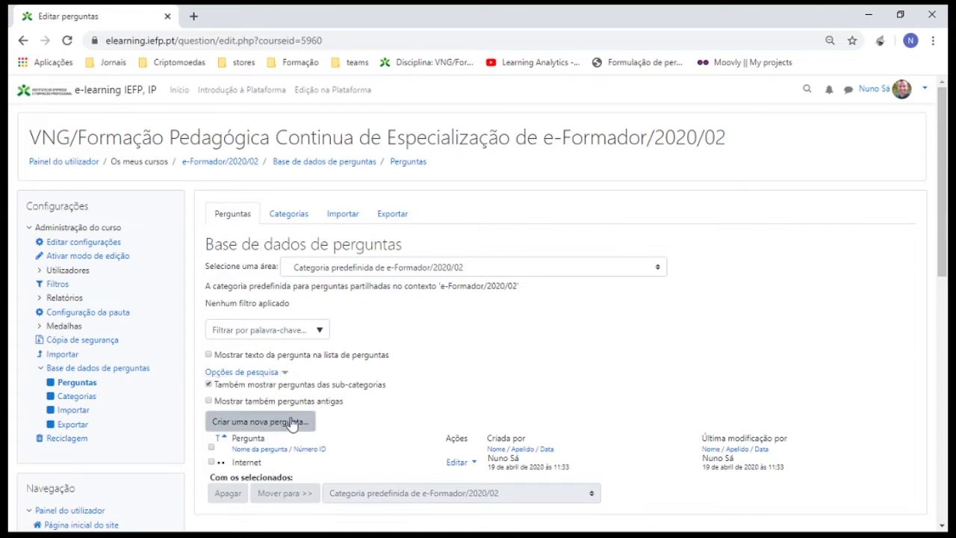
pyautogui.click(296, 215)
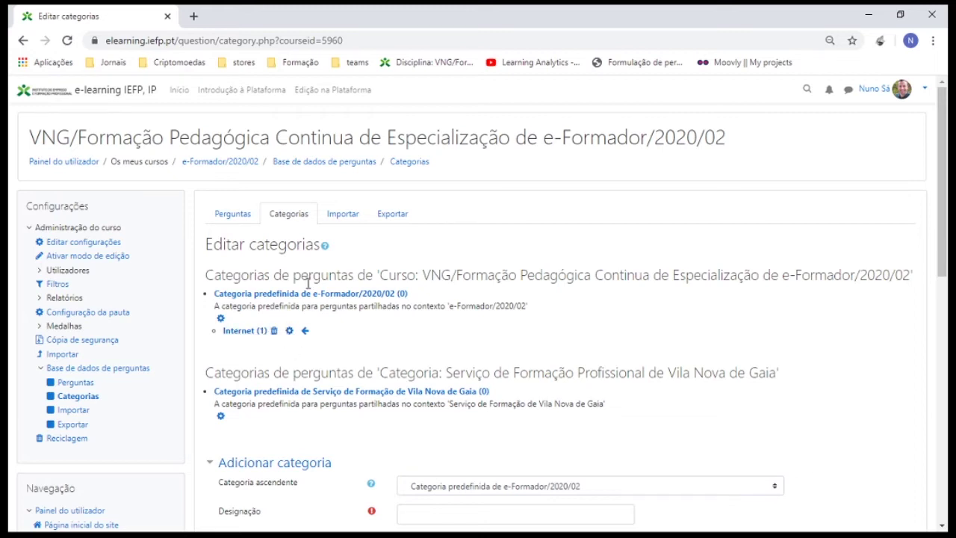
pyautogui.click(273, 331)
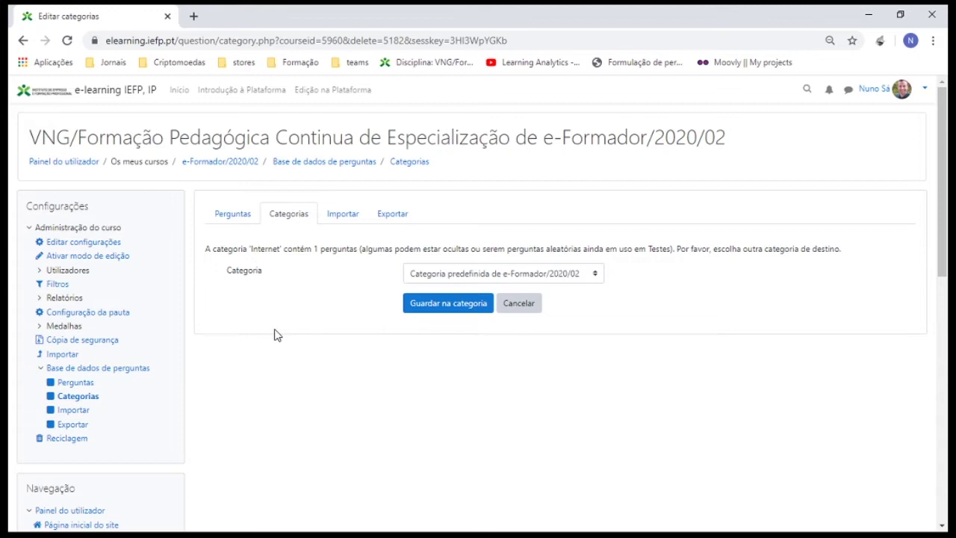
pyautogui.click(453, 304)
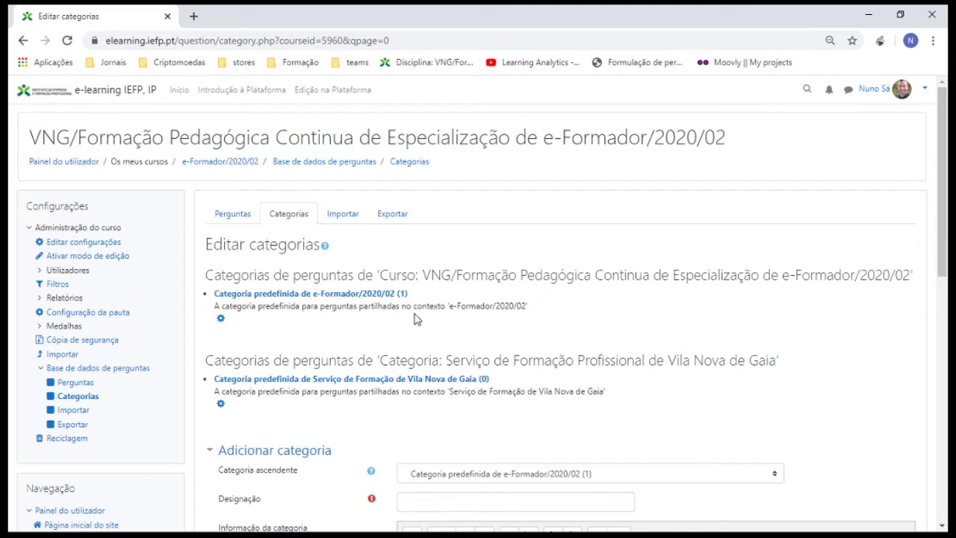
# Add a question category named "Internet" under the default e-Formador/2020/02 category
pyautogui.scroll(-1, 612, 316)
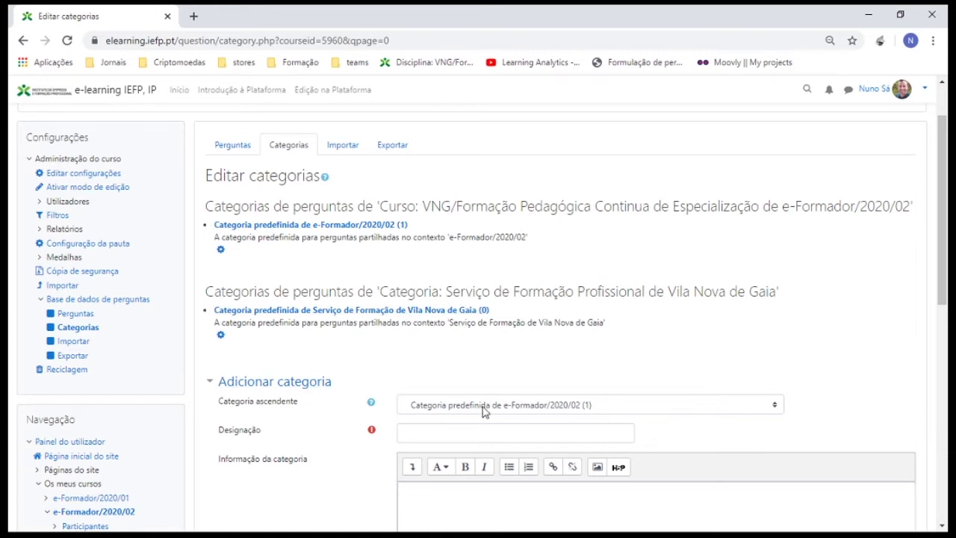
pyautogui.scroll(-2, 423, 389)
pyautogui.click(462, 298)
pyautogui.write('Internet')
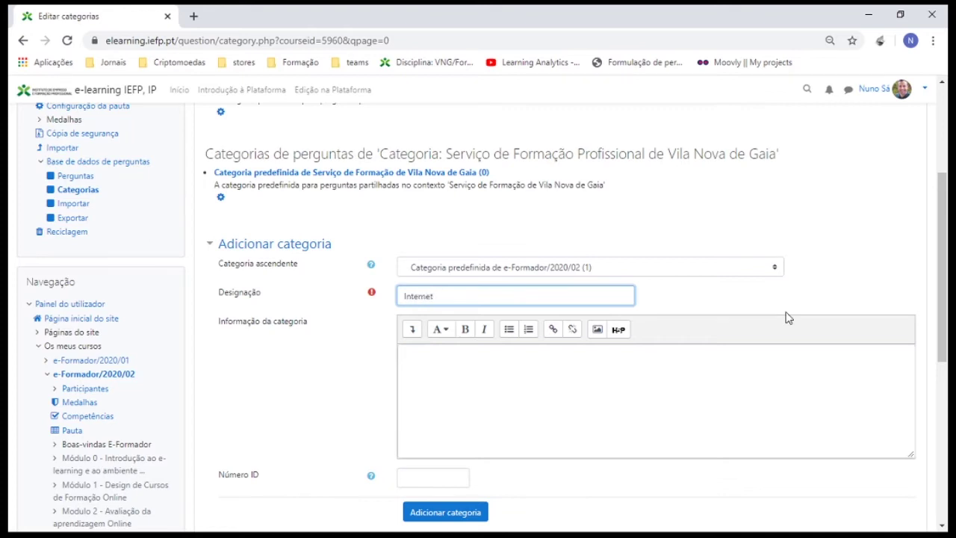
pyautogui.click(481, 514)
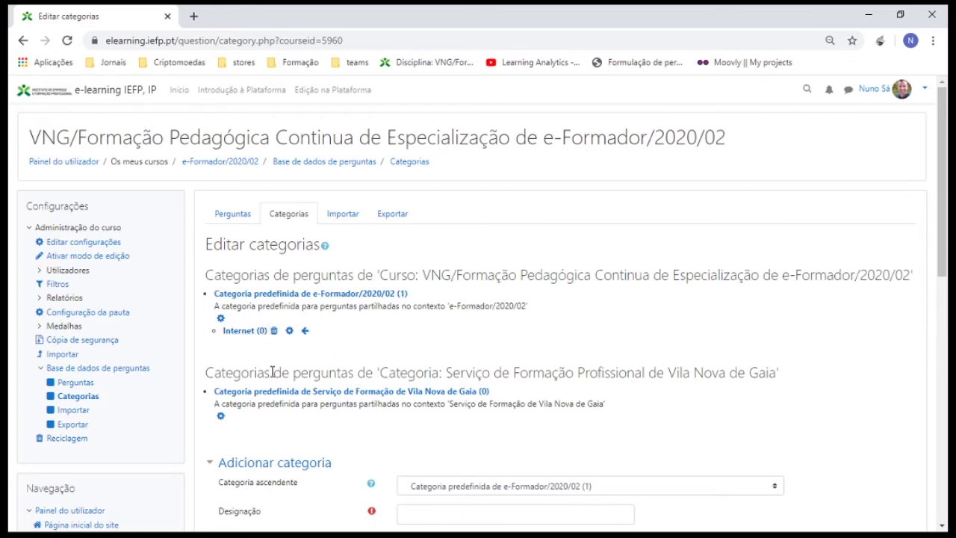
# Delete the existing Internet question from the question bank and confirm the deletion
pyautogui.click(247, 219)
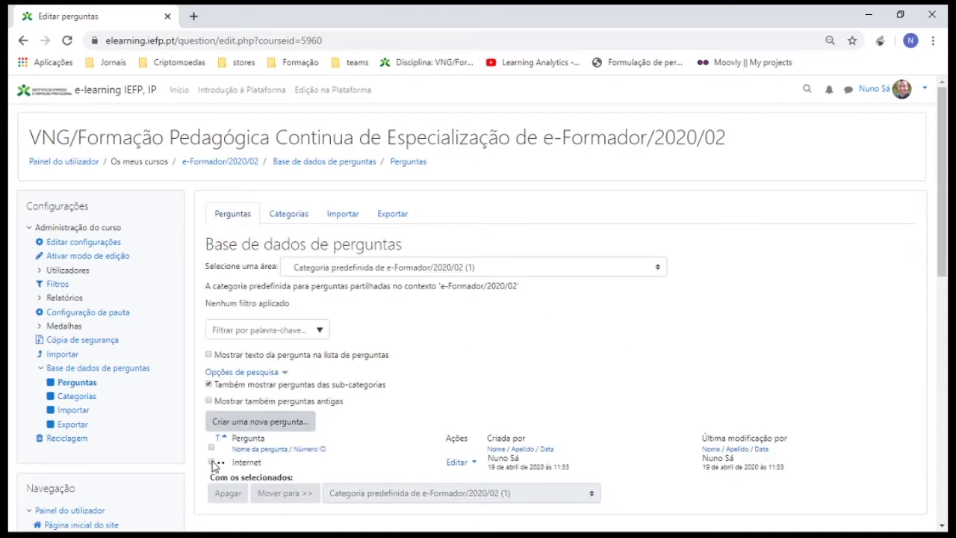
pyautogui.click(212, 462)
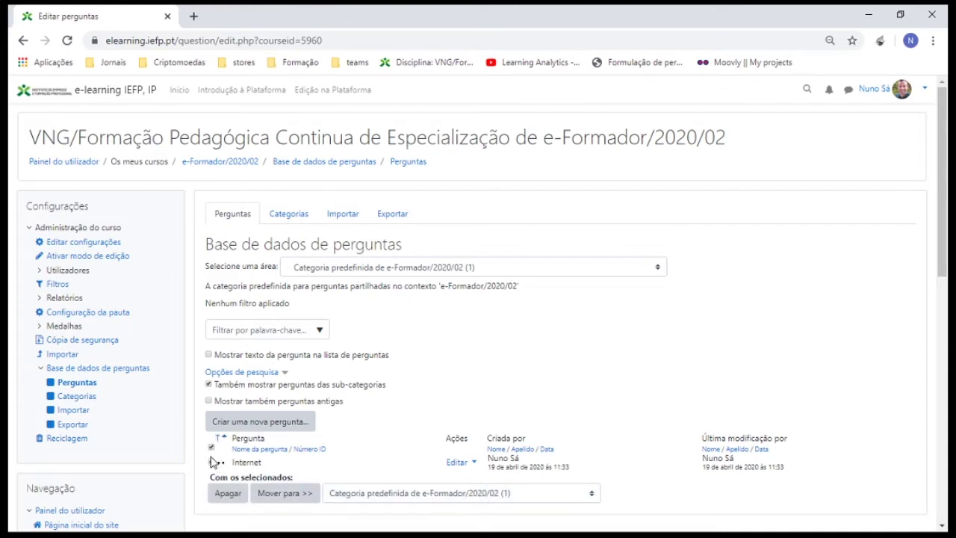
pyautogui.click(224, 495)
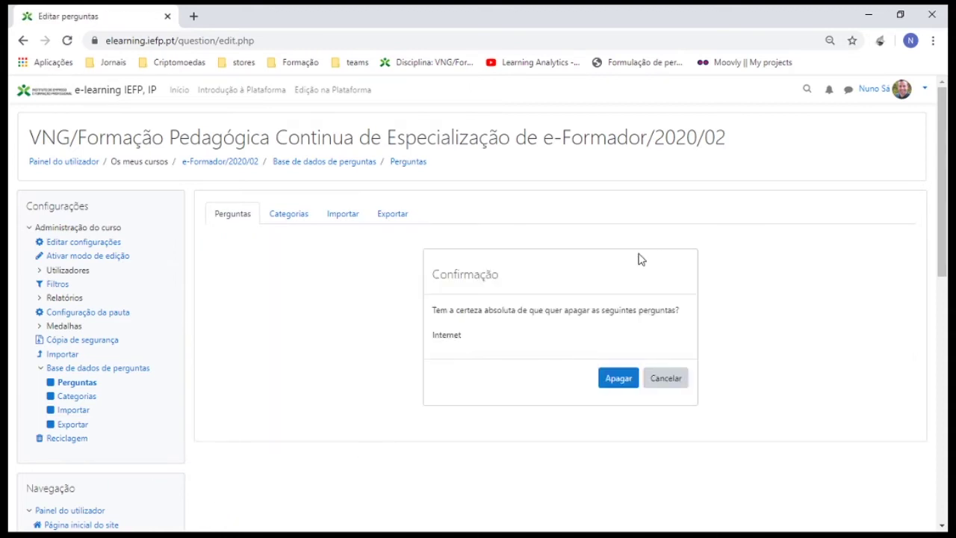
pyautogui.click(619, 382)
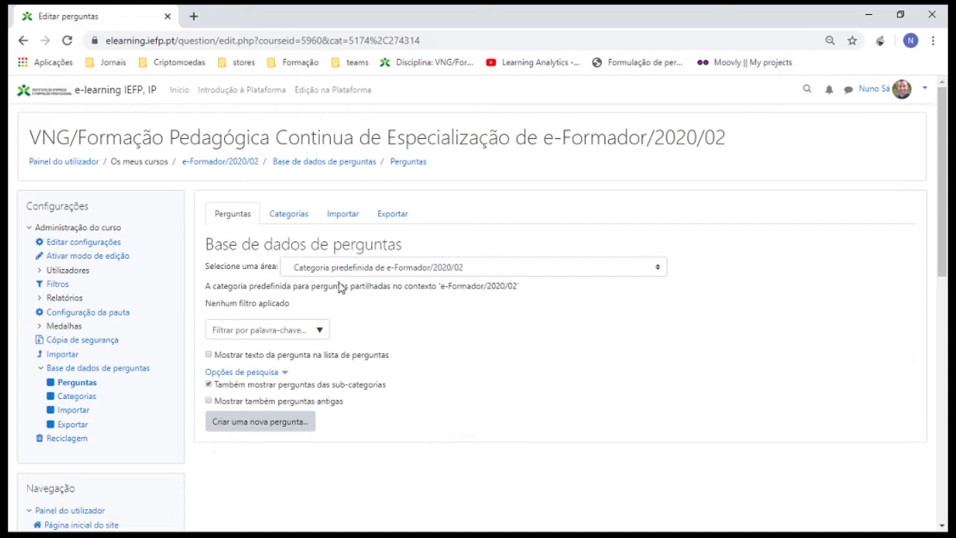
# Start a new question of the type Verdadeiro/Falso in the question bank
pyautogui.click(255, 423)
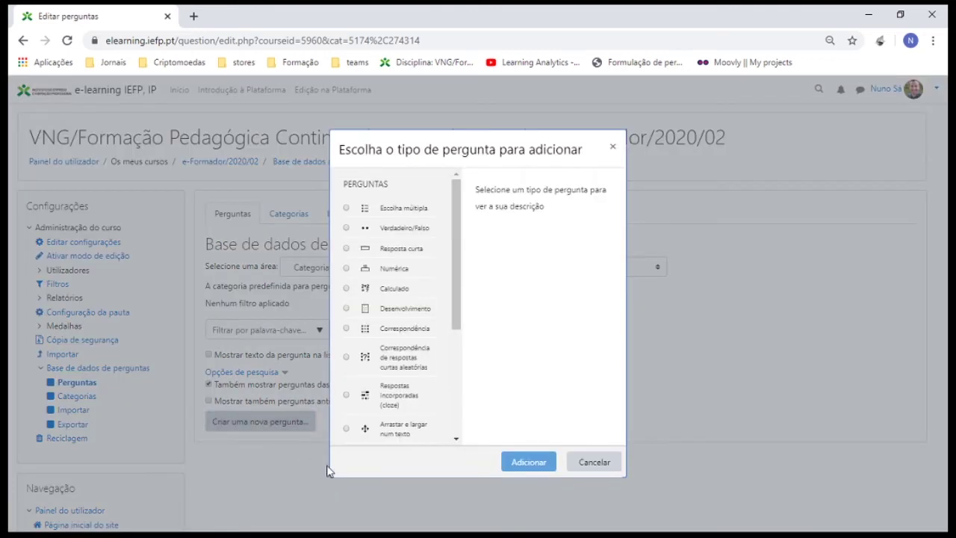
pyautogui.moveTo(456, 188); pyautogui.dragTo(448, 97)
pyautogui.click(402, 231)
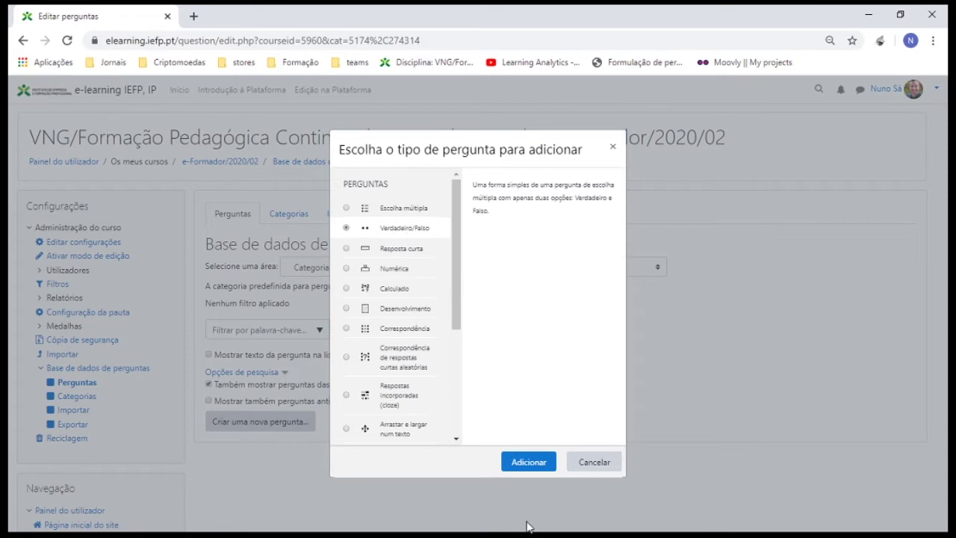
pyautogui.click(539, 459)
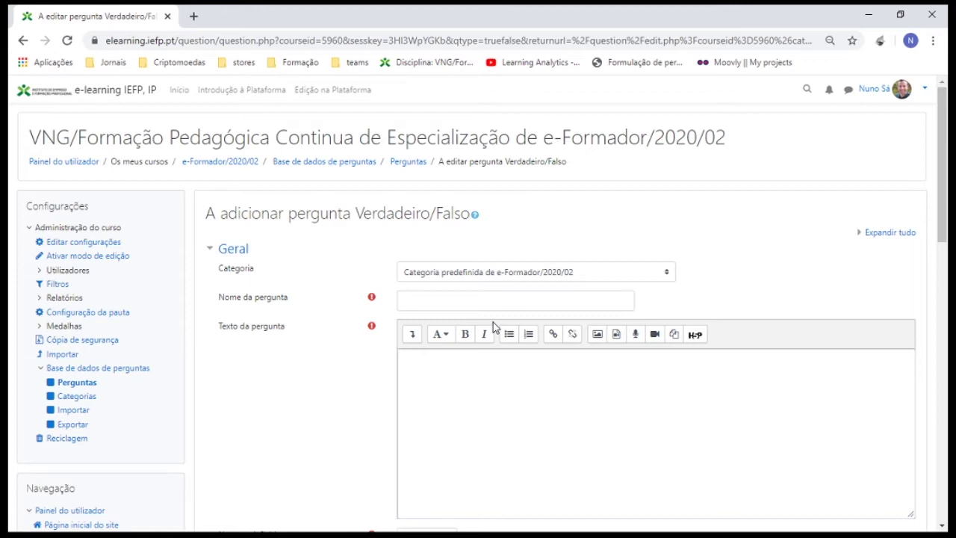
# Assign the new question to the Internet category and name it "Internet"
pyautogui.click(496, 276)
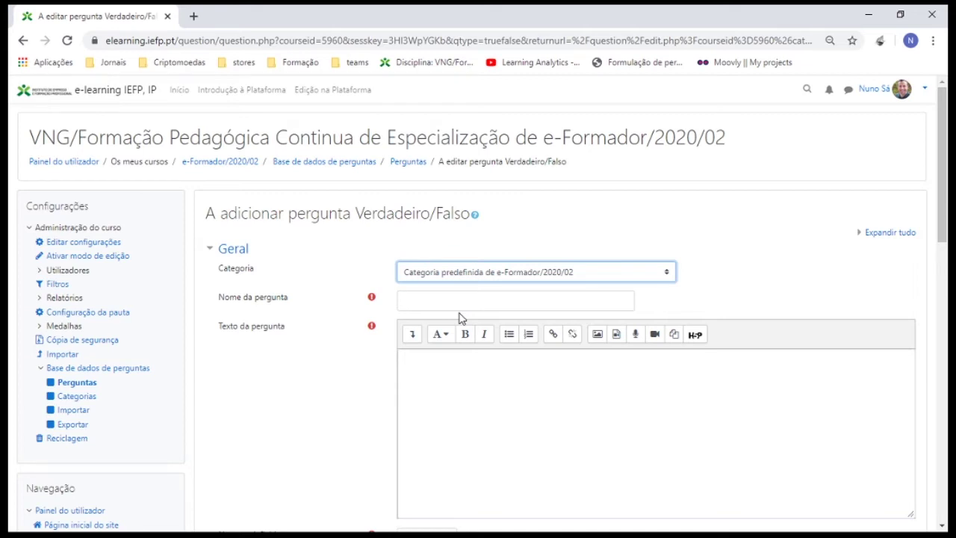
pyautogui.click(459, 315)
pyautogui.click(484, 298)
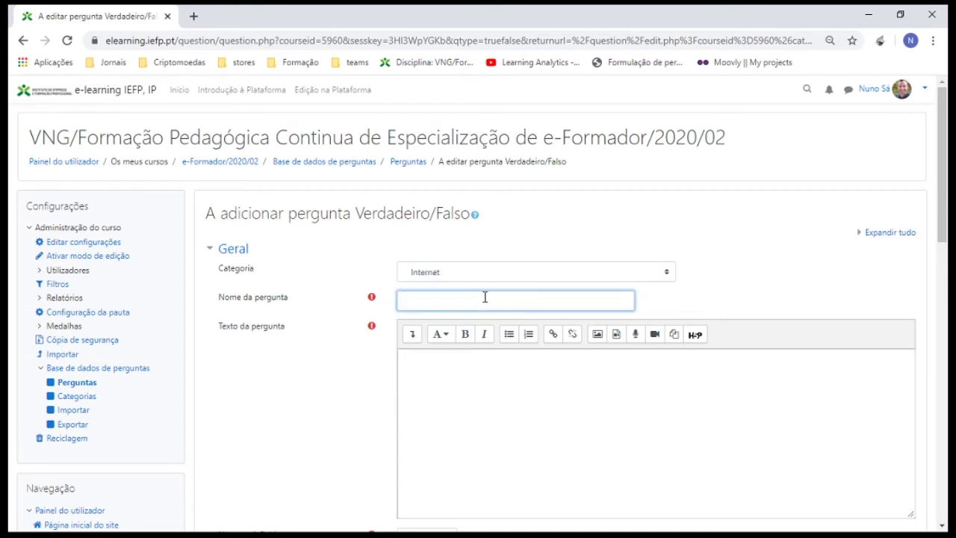
pyautogui.write('Internet')
# Enter the question text "A Internet é uma grande rede de comunicação à escala Mundial?"
pyautogui.click(444, 371)
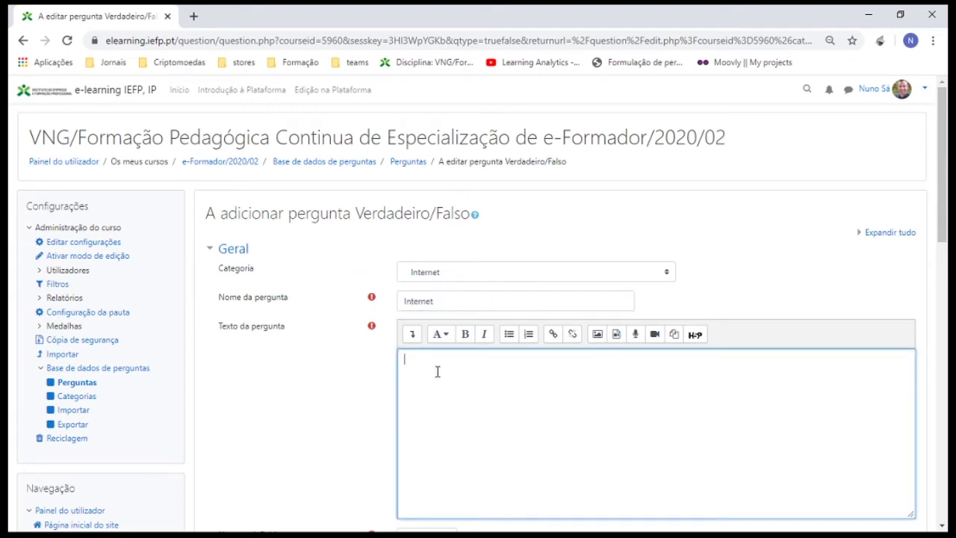
pyautogui.write('A Internet é uma grande rede de comunicação ')
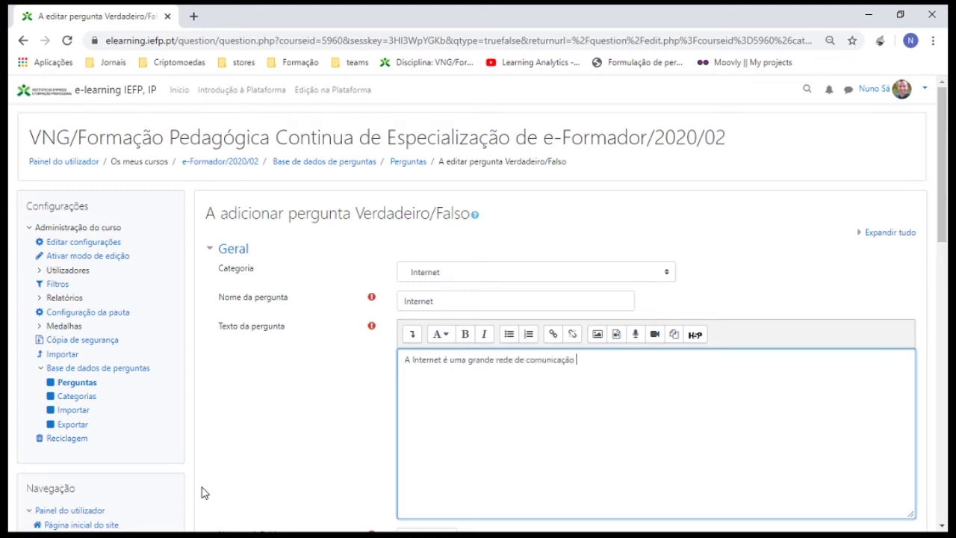
pyautogui.write('à escala Mundial')
pyautogui.scroll(-3, 350, 388)
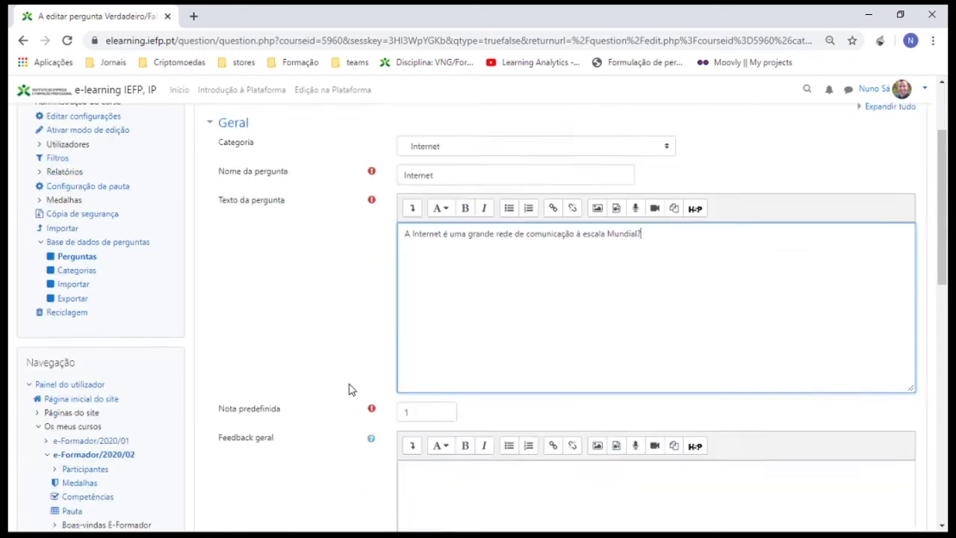
pyautogui.scroll(3, 350, 388)
pyautogui.scroll(-2, 383, 396)
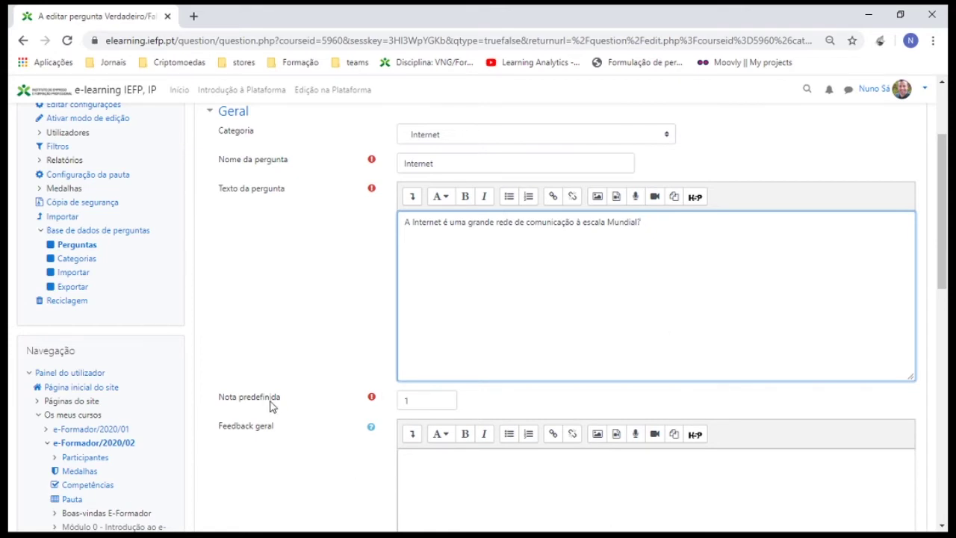
pyautogui.click(425, 402)
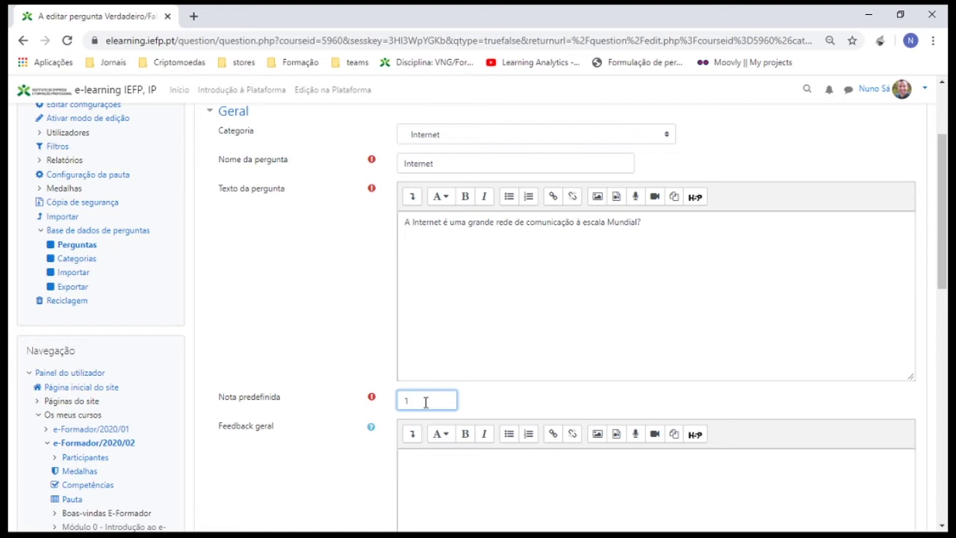
# Enter "Correto" as feedback for the "Verdadeiro" answer and save the question while continuing to edit
pyautogui.scroll(-2, 425, 421)
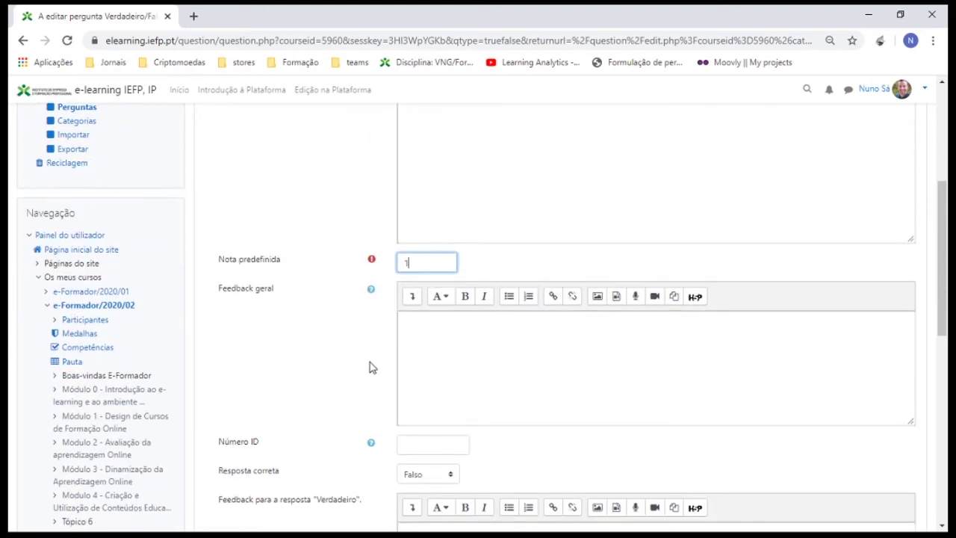
pyautogui.scroll(-7, 372, 366)
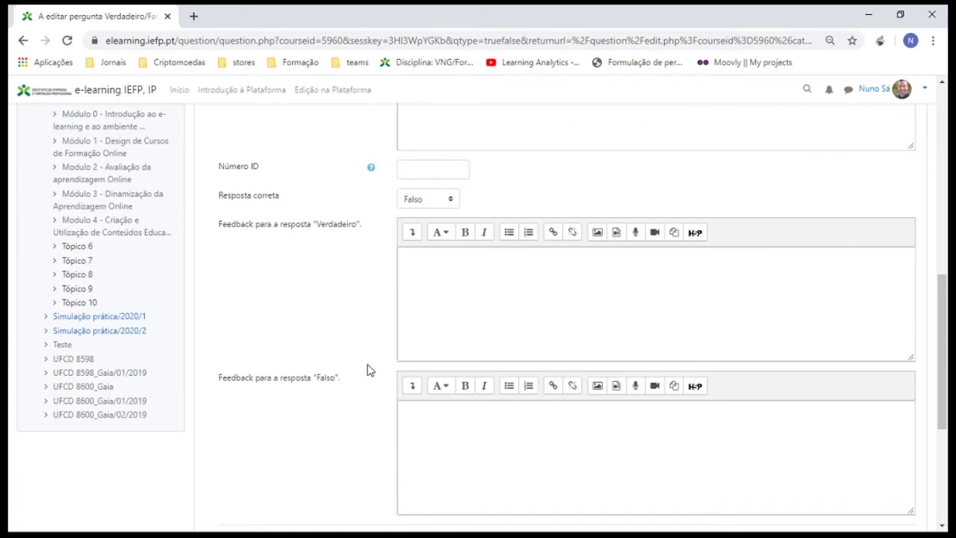
pyautogui.scroll(3, 397, 396)
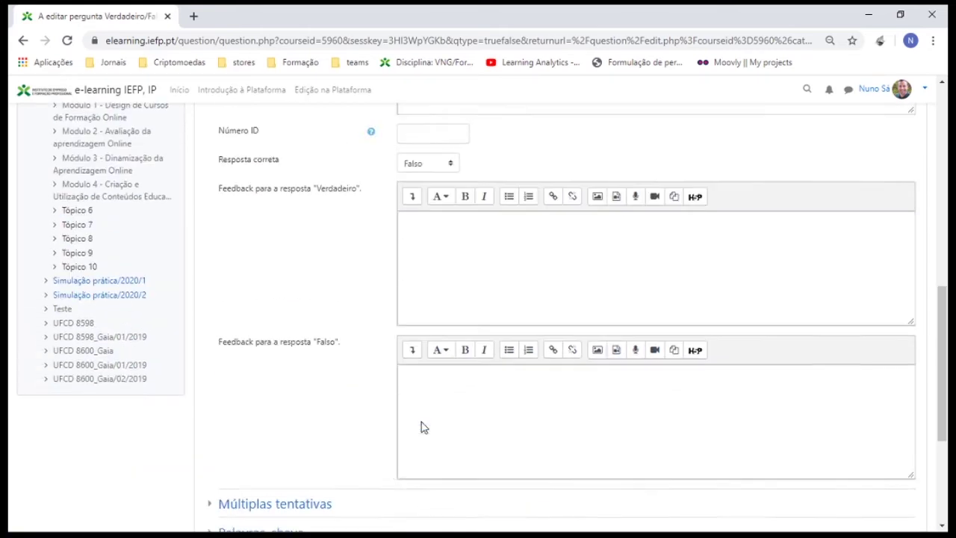
pyautogui.click(540, 331)
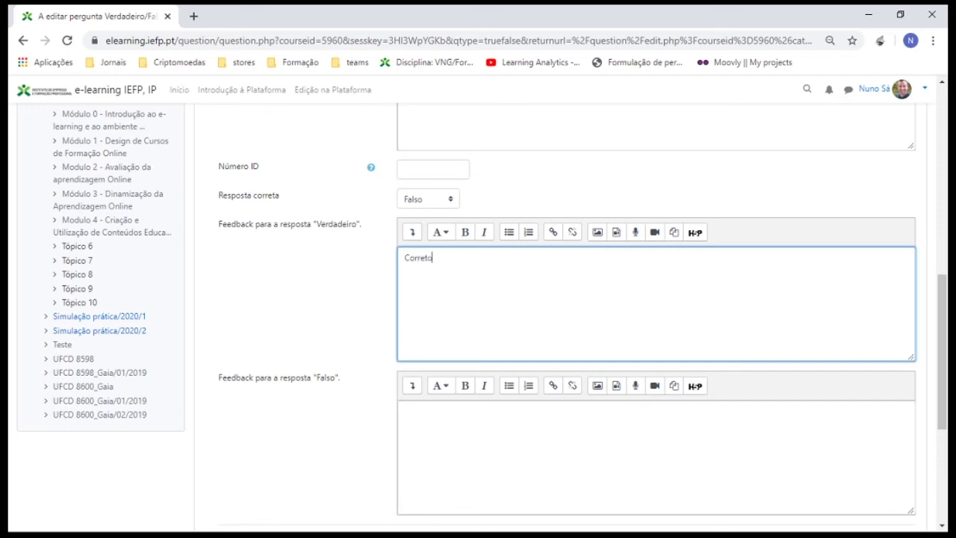
pyautogui.scroll(-3, 371, 331)
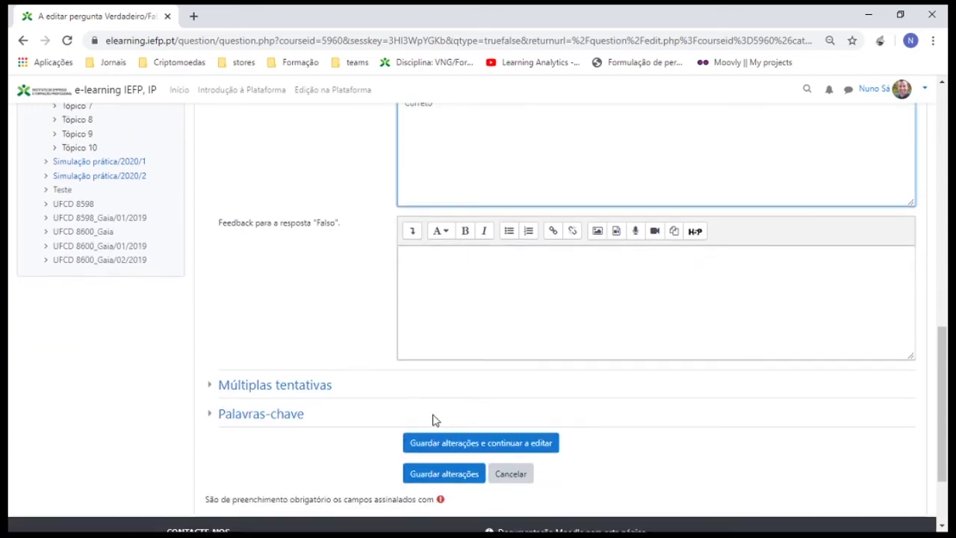
pyautogui.click(494, 396)
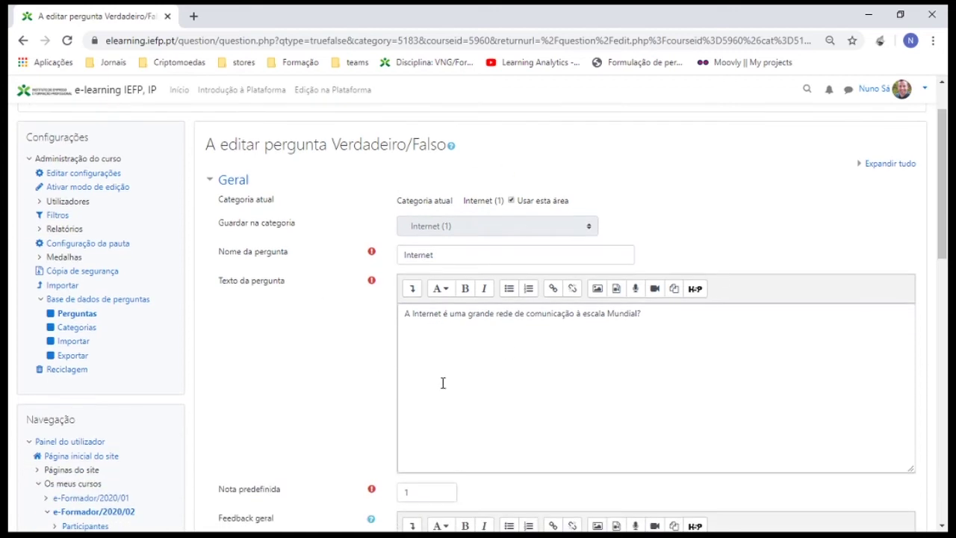
# Save the true/false question and return to the question bank
pyautogui.scroll(-5, 711, 398)
pyautogui.scroll(-6, 655, 452)
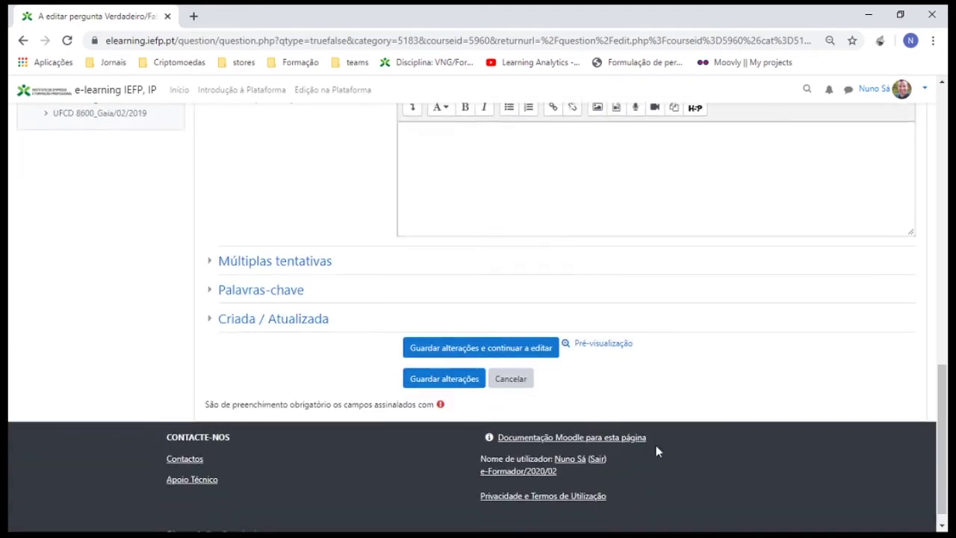
pyautogui.click(462, 365)
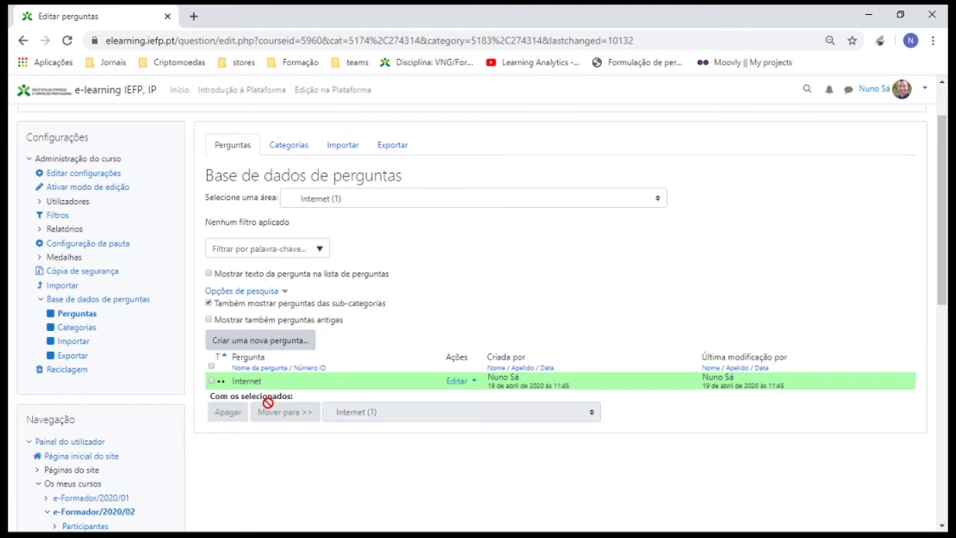
# Preview the Internet question, try the answer Verdadeiro, and close the preview
pyautogui.click(473, 382)
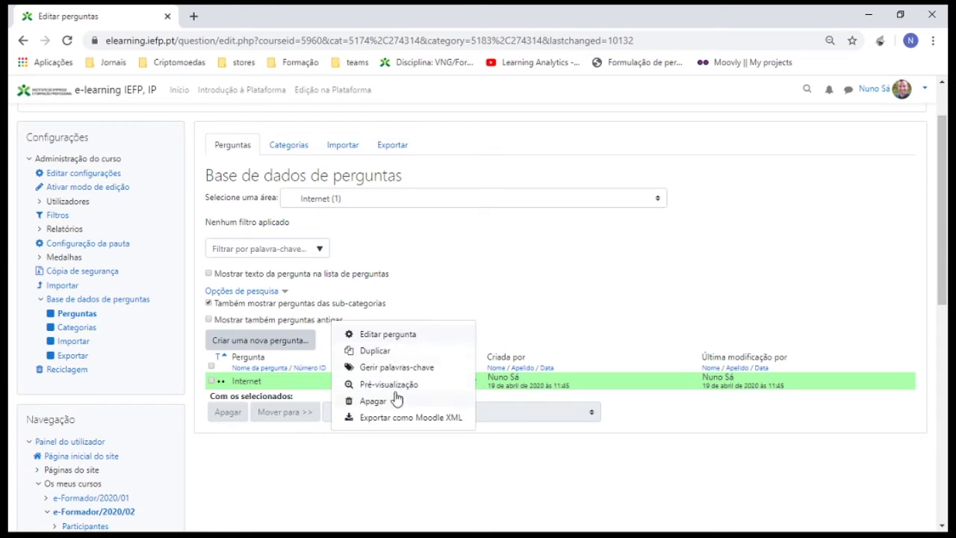
pyautogui.click(423, 392)
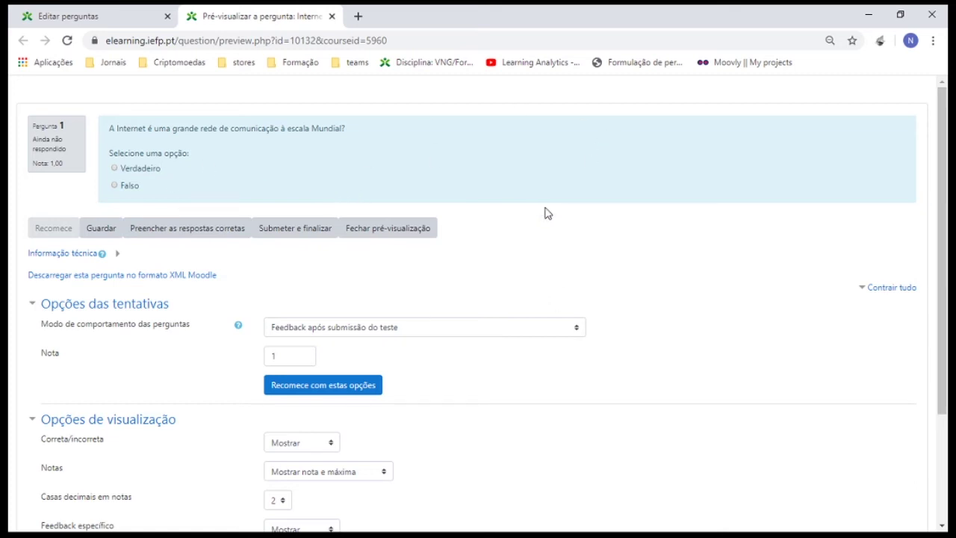
pyautogui.click(121, 169)
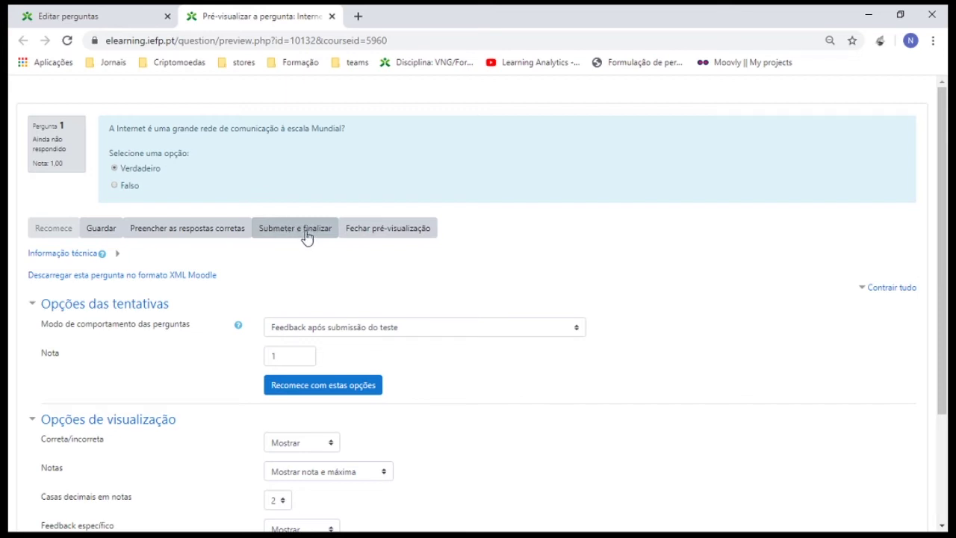
pyautogui.click(407, 234)
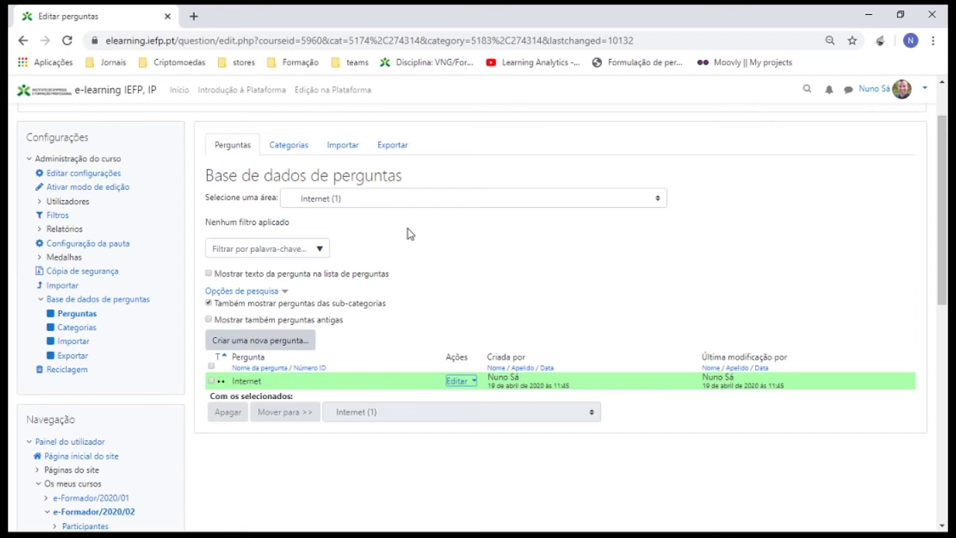
# Go to the category list and show the questions of the Internet category
pyautogui.click(284, 149)
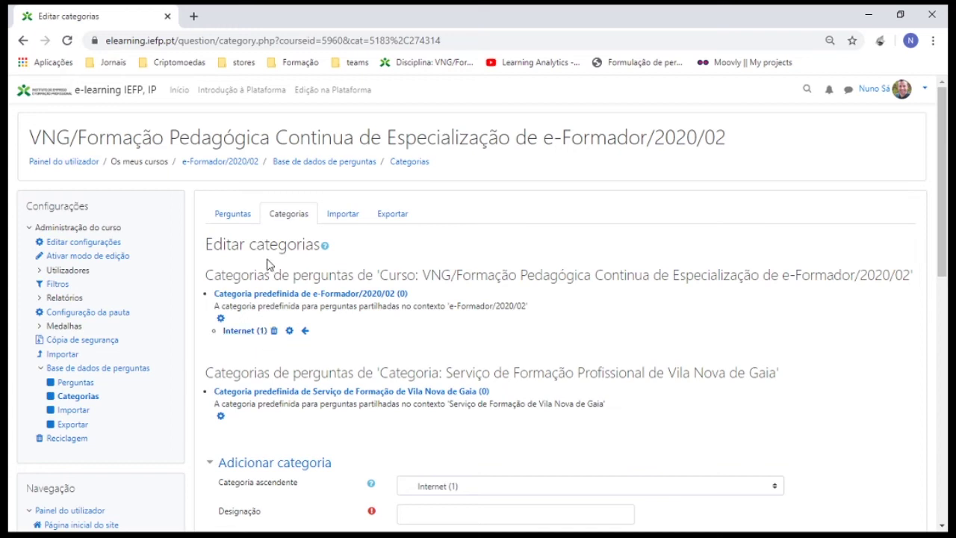
pyautogui.click(254, 333)
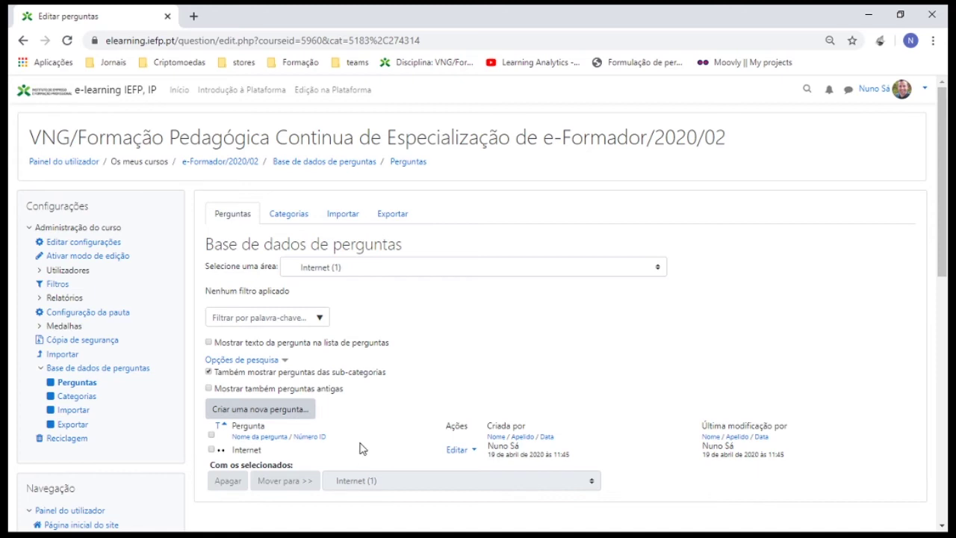
# Add a new question of type Desenvolvimento to the Internet category
pyautogui.click(254, 267)
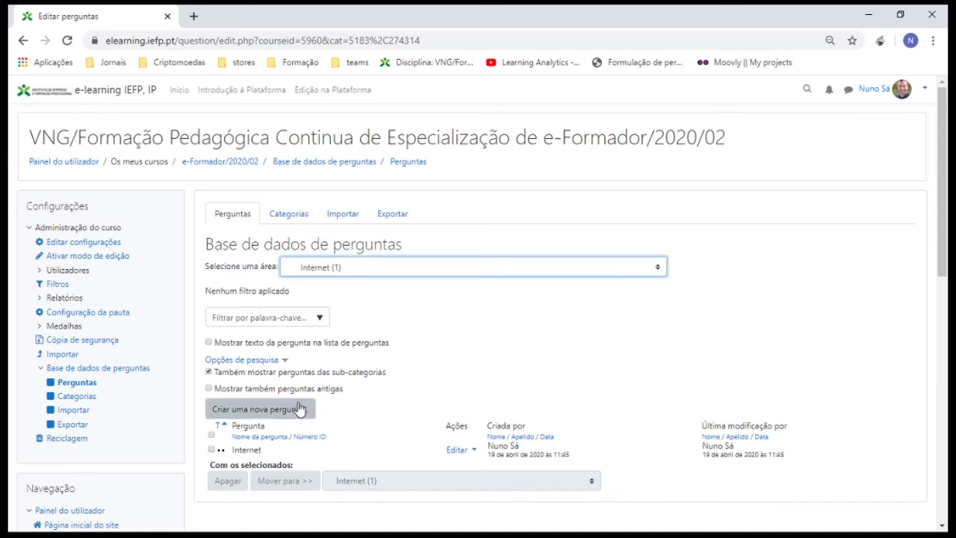
pyautogui.click(293, 409)
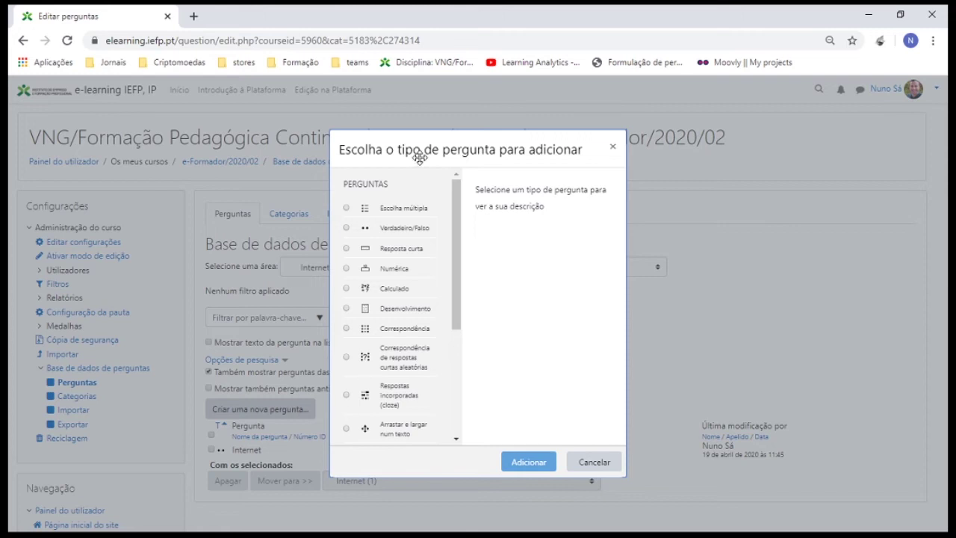
pyautogui.click(357, 310)
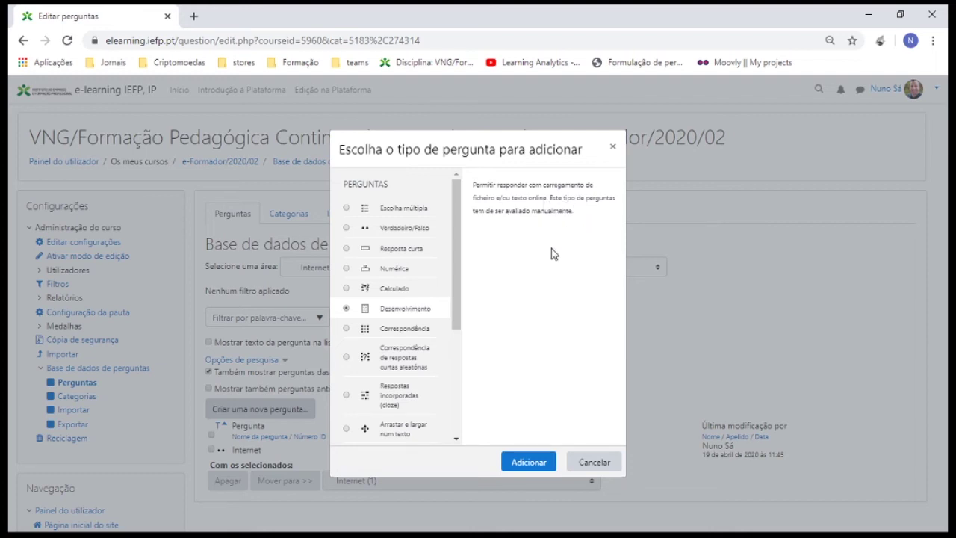
pyautogui.click(535, 462)
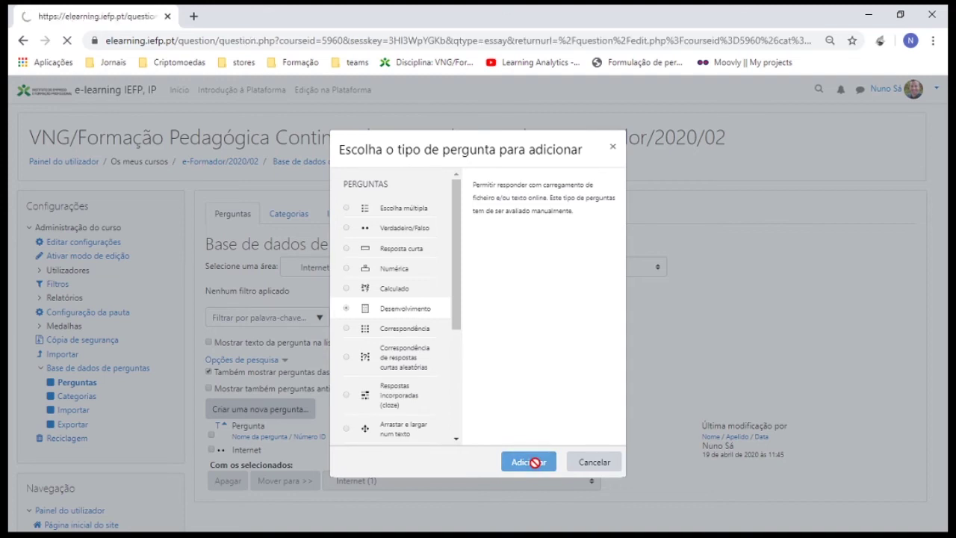
# Name the question "Internet - desenvolvimento" and enter the text "Explique a evolução da Internet desde o seu aparecimento até aos dias de hoje."
pyautogui.click(463, 297)
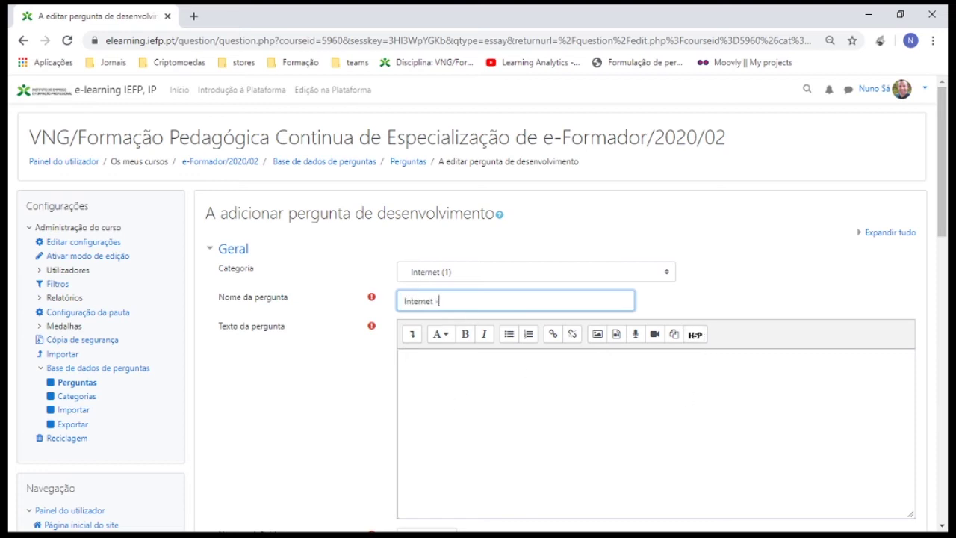
pyautogui.write('- desenvolvimento')
pyautogui.click(486, 429)
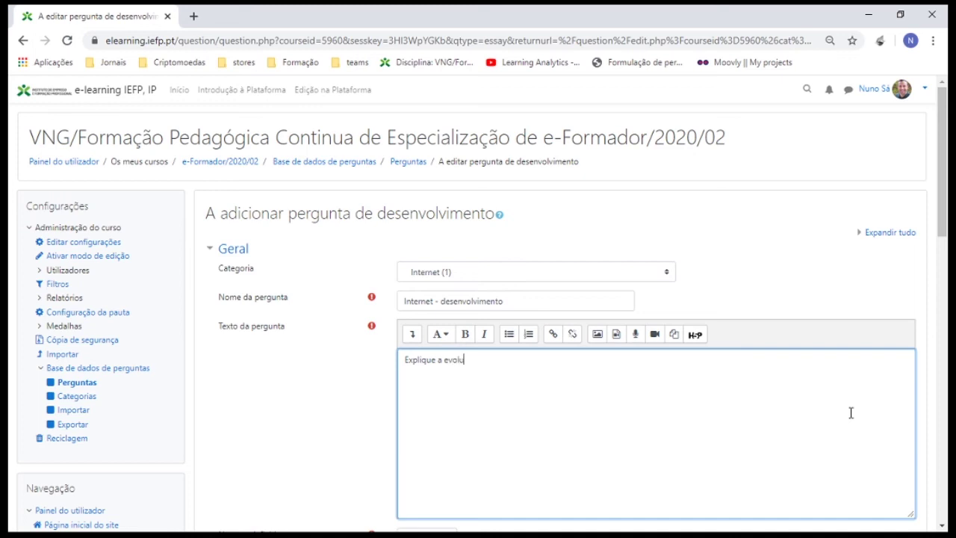
pyautogui.write('Explique a evolução da Internte')
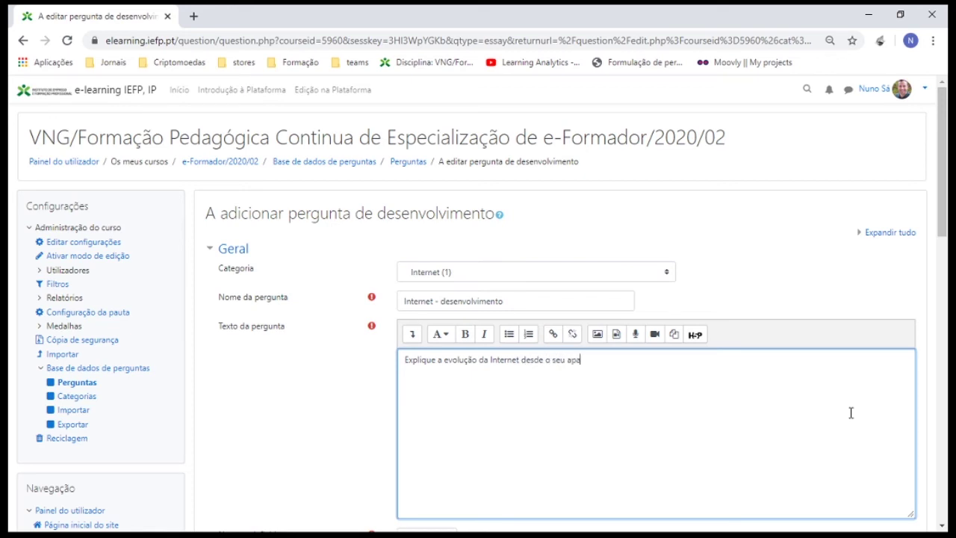
pyautogui.write('cimento até aos dias de hoje')
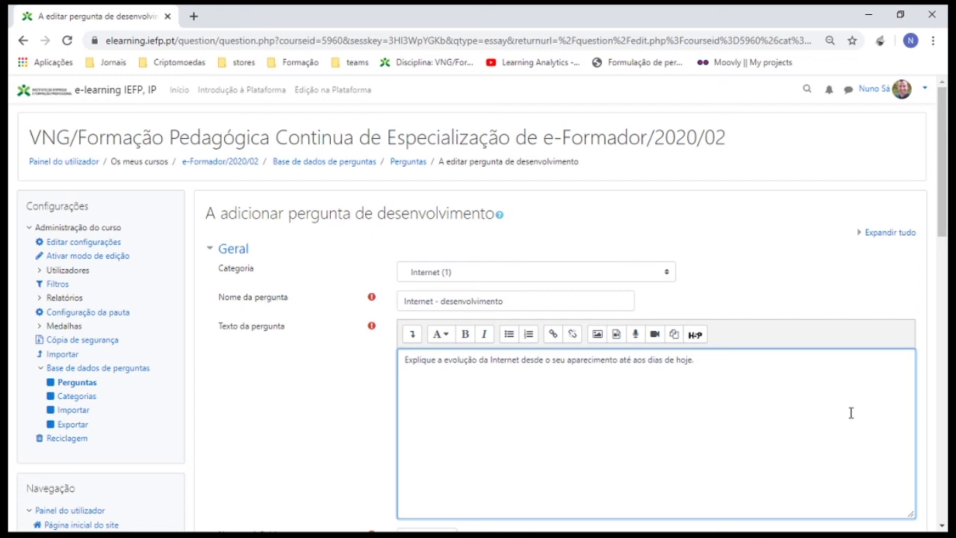
# Review the essay question's grade, response and grader options, and save the question to return to the question bank
pyautogui.scroll(-3, 508, 351)
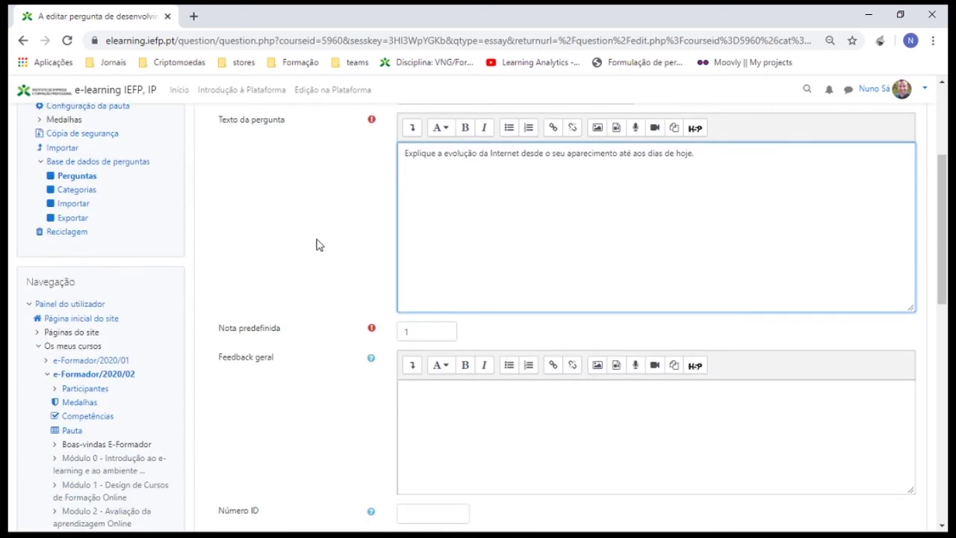
pyautogui.scroll(-3, 329, 309)
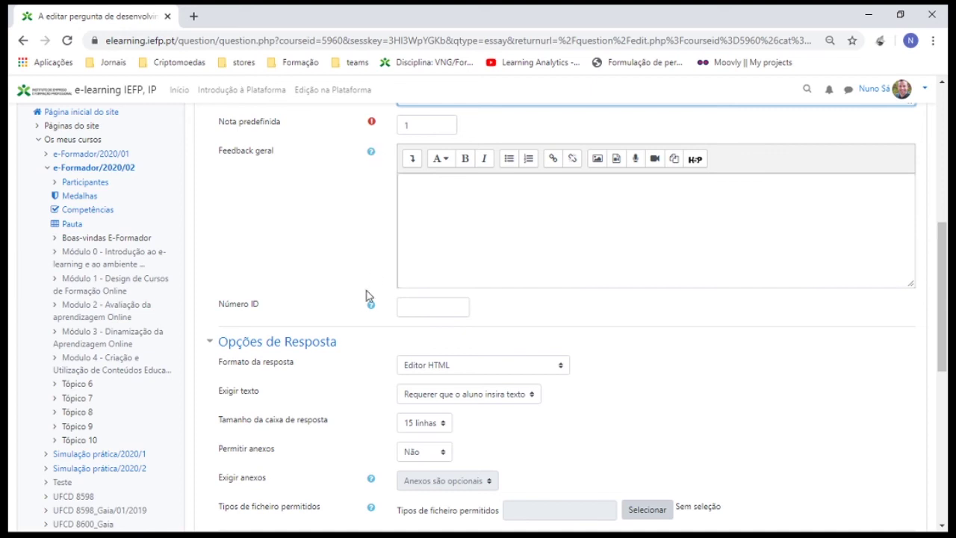
pyautogui.scroll(-2, 362, 302)
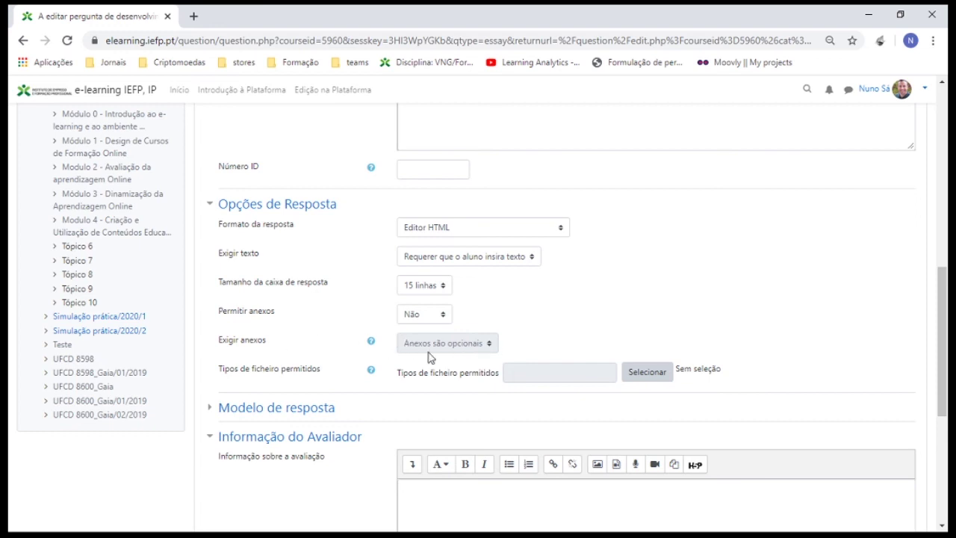
pyautogui.scroll(-1, 581, 329)
pyautogui.scroll(-4, 442, 306)
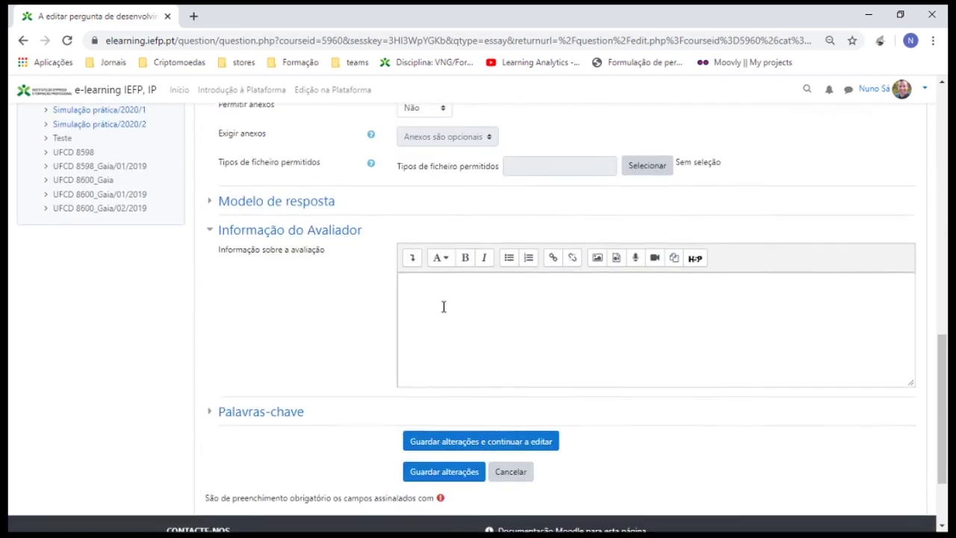
pyautogui.click(457, 366)
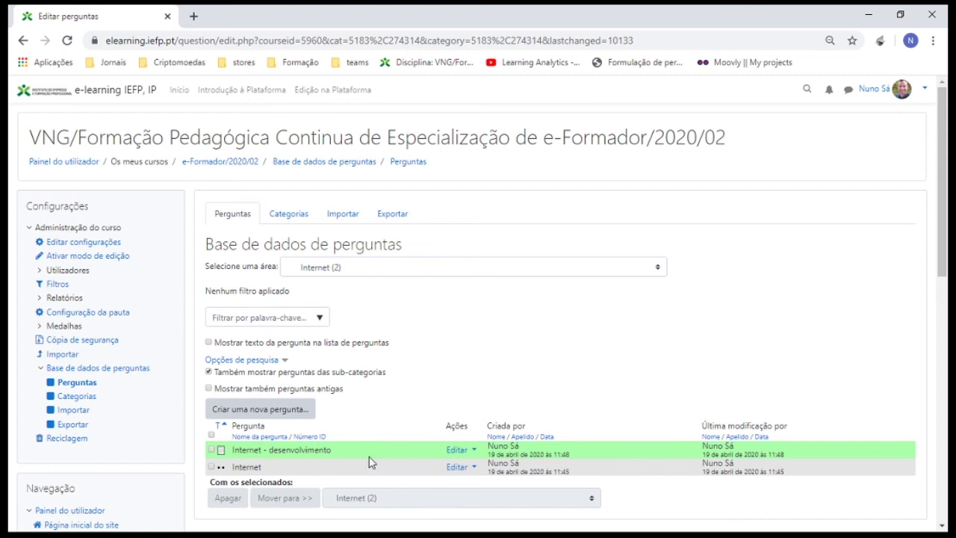
# Preview the "Internet - desenvolvimento" question, enter "A Internet" as a trial answer, and close the preview
pyautogui.click(473, 450)
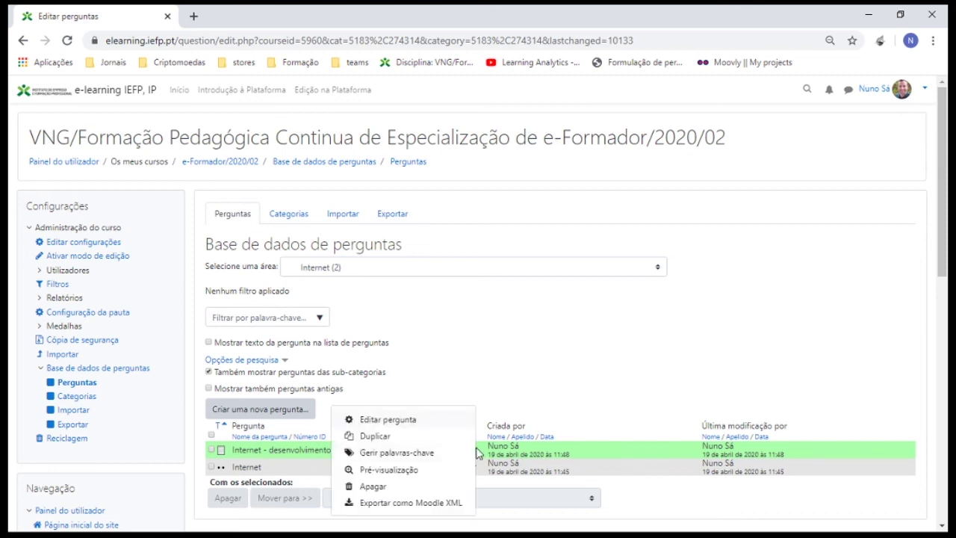
pyautogui.click(415, 470)
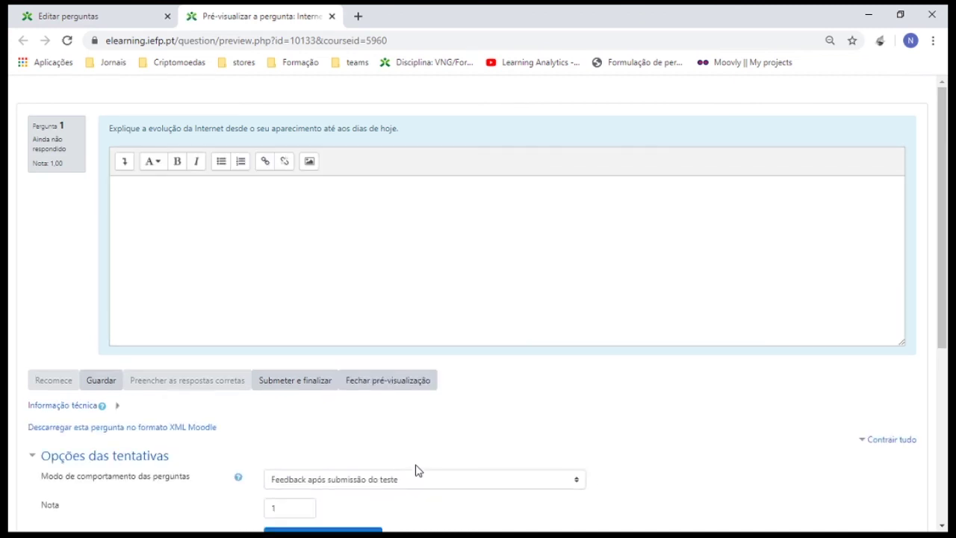
pyautogui.moveTo(109, 128); pyautogui.dragTo(431, 133)
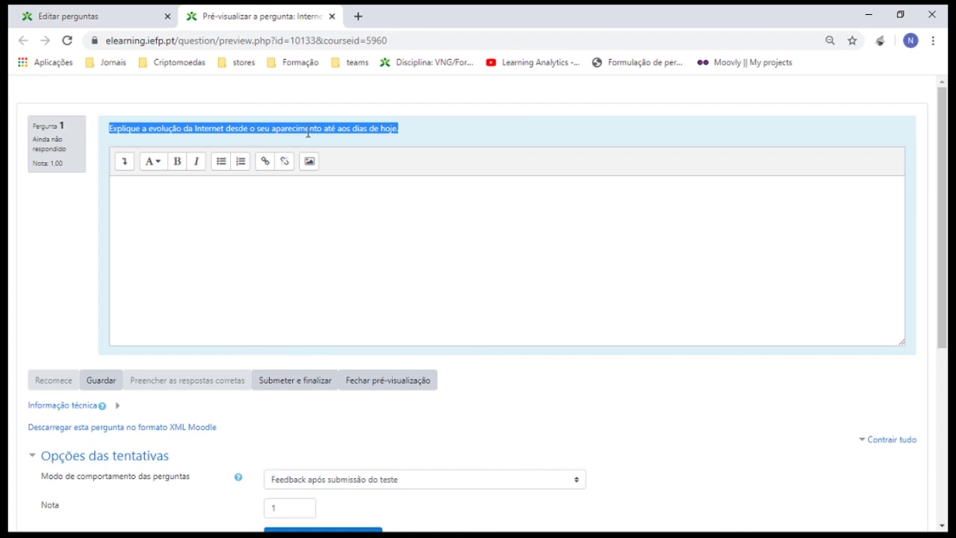
pyautogui.click(258, 208)
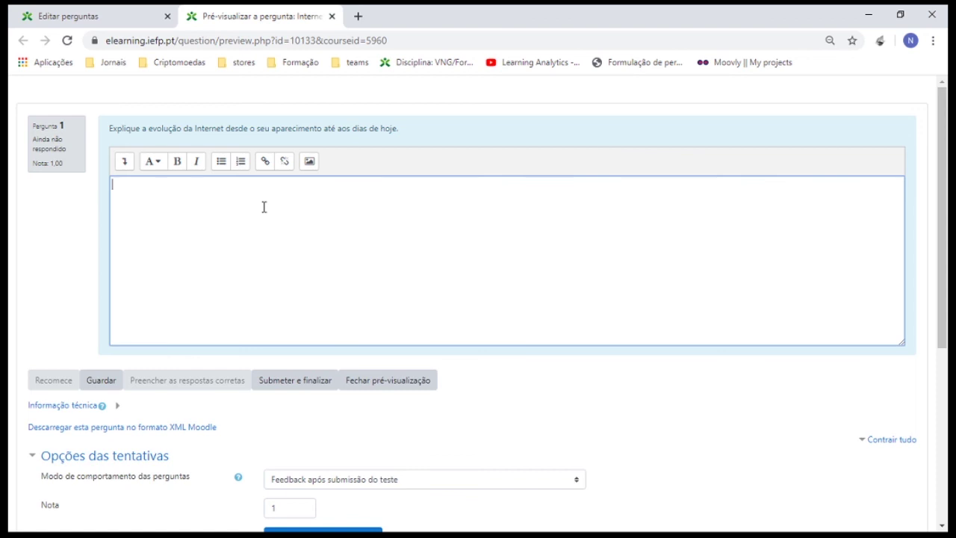
pyautogui.write('A Internet')
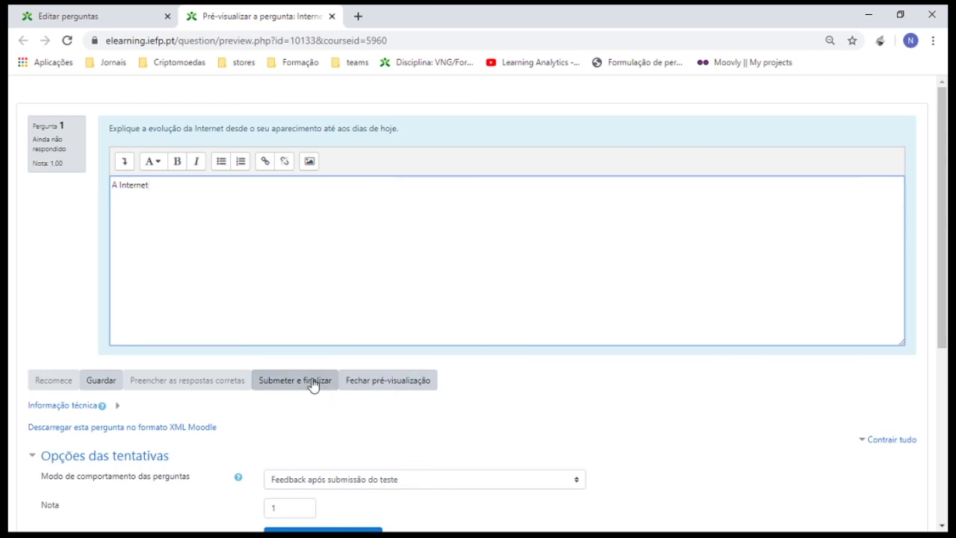
pyautogui.click(403, 386)
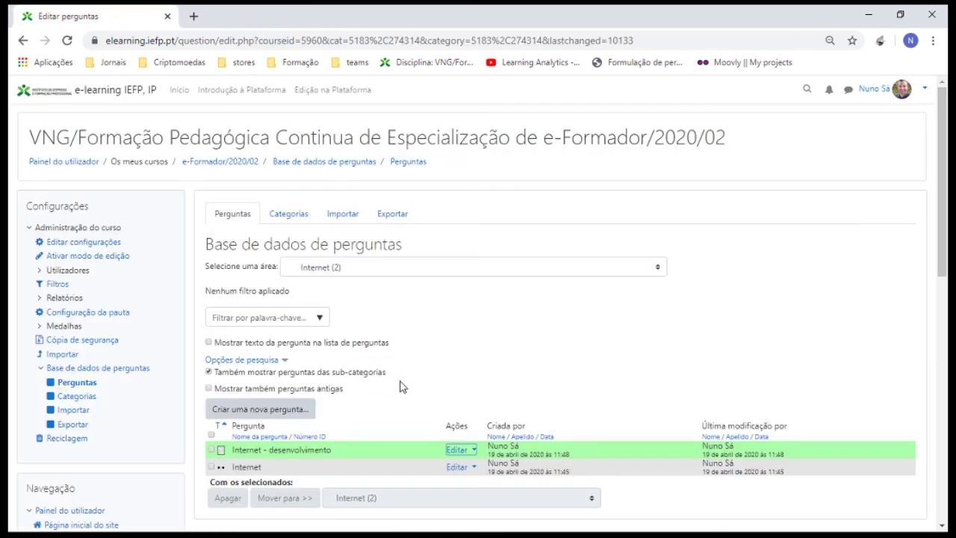
# Check the Internet category in the category list and return to its list of questions
pyautogui.click(313, 215)
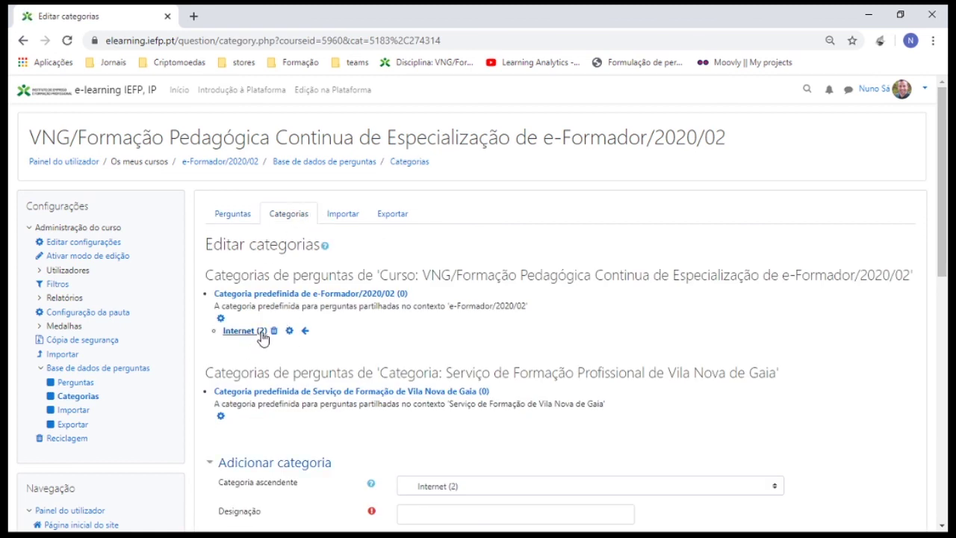
pyautogui.click(237, 216)
pyautogui.scroll(-3, 403, 388)
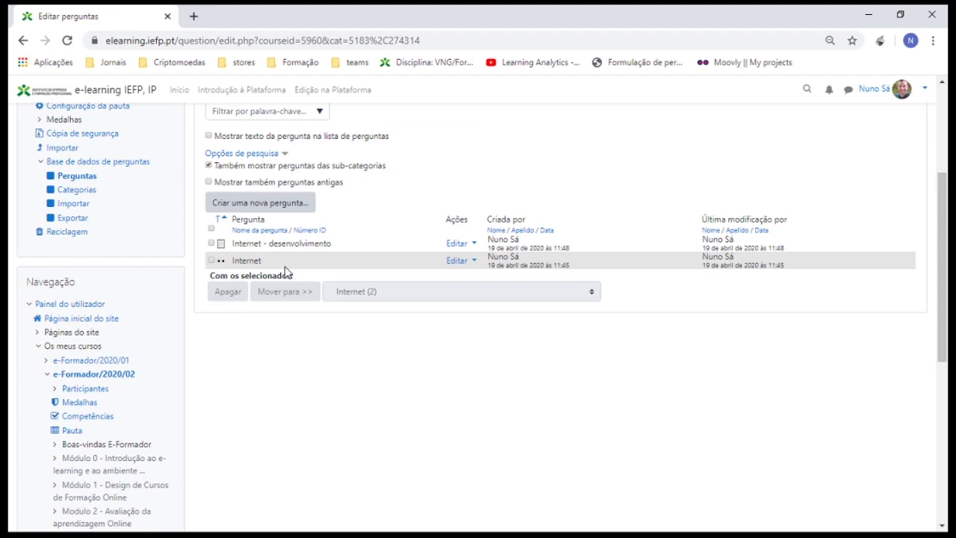
# Select the "Internet - desenvolvimento" question and look through the destination categories available for moving it
pyautogui.click(211, 244)
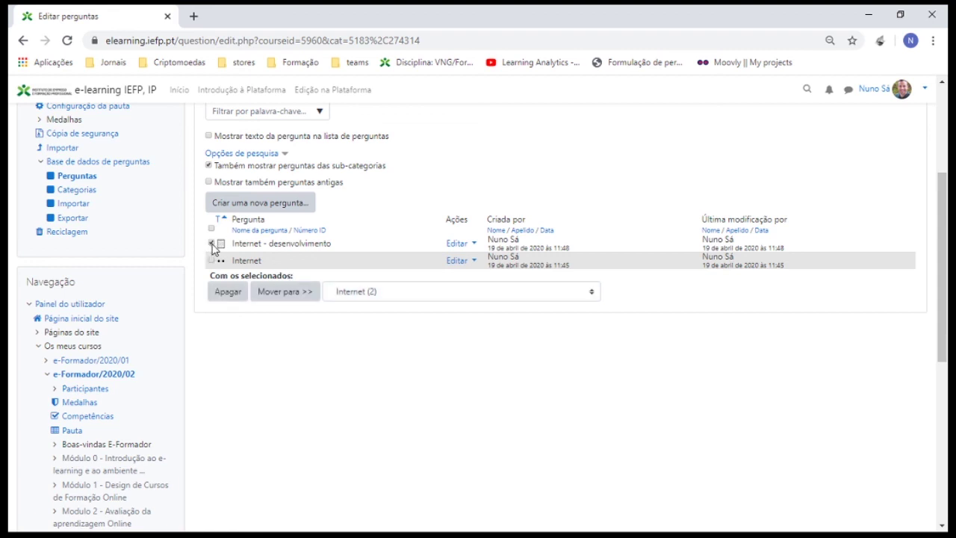
pyautogui.click(392, 294)
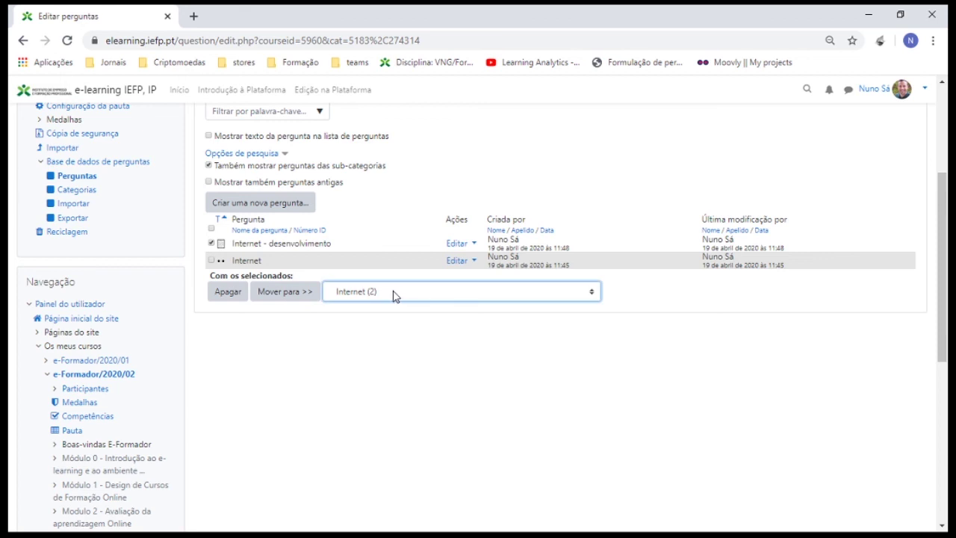
pyautogui.click(592, 178)
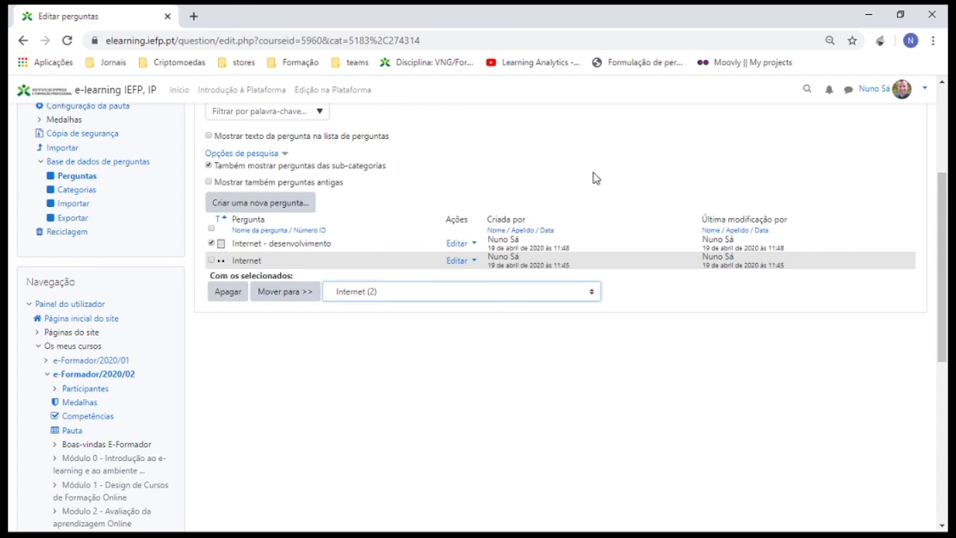
pyautogui.scroll(3, 598, 209)
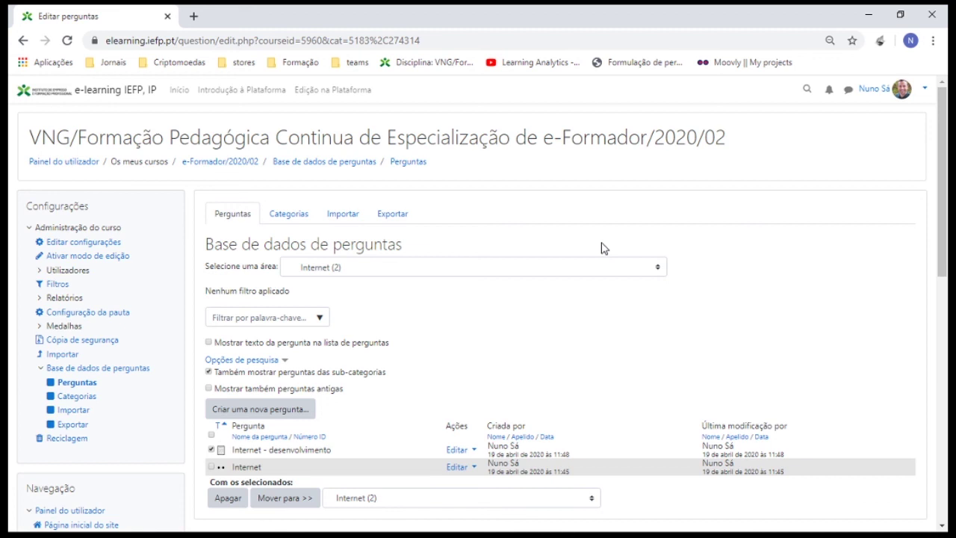
pyautogui.scroll(-2, 489, 243)
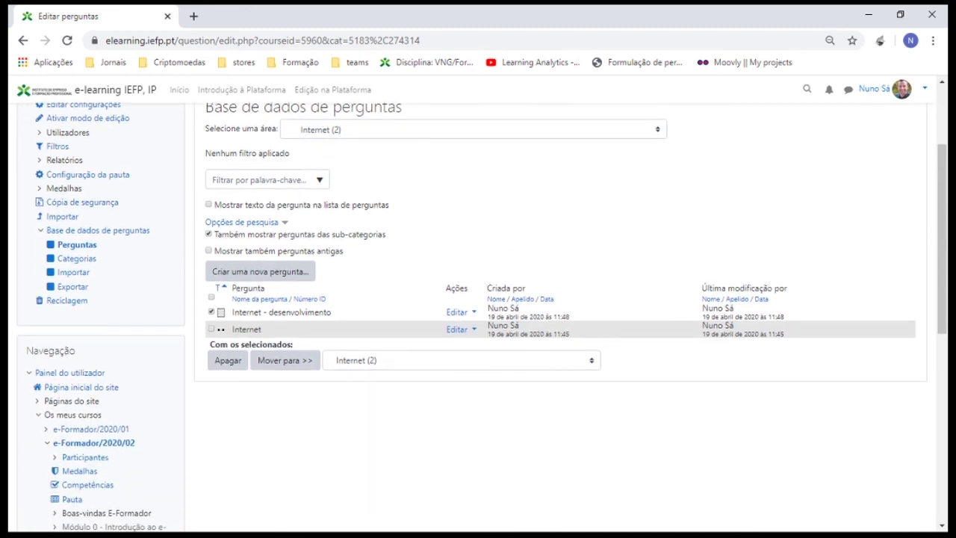
pyautogui.click(509, 526)
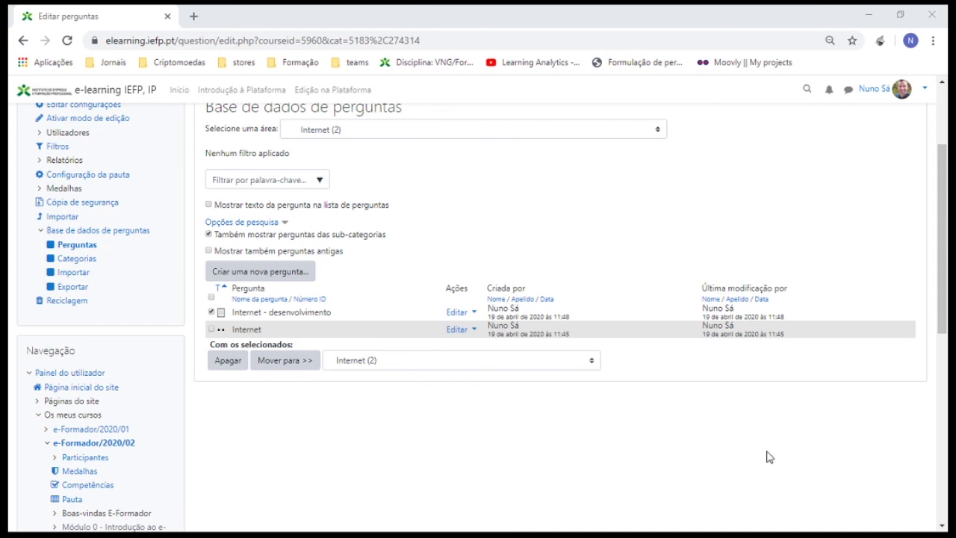